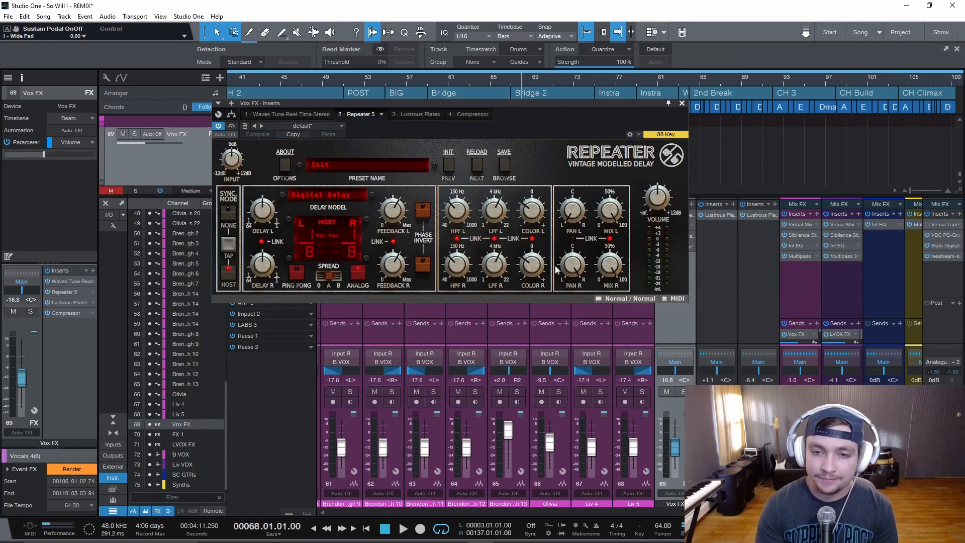
Inspect the Repeater and Lustrous Plates effects in the Vox FX bus insert chain
left_click(682, 103)
left_click(674, 237)
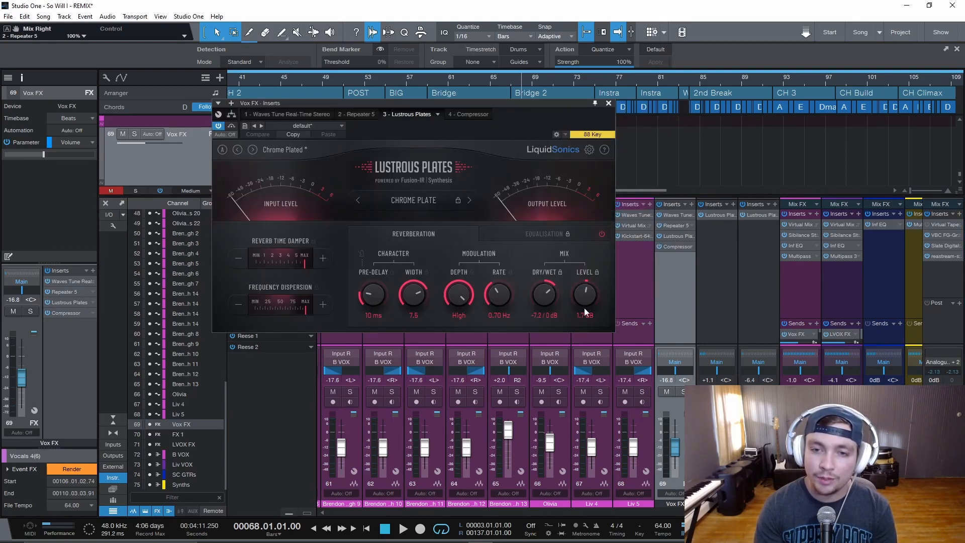
left_click(608, 104)
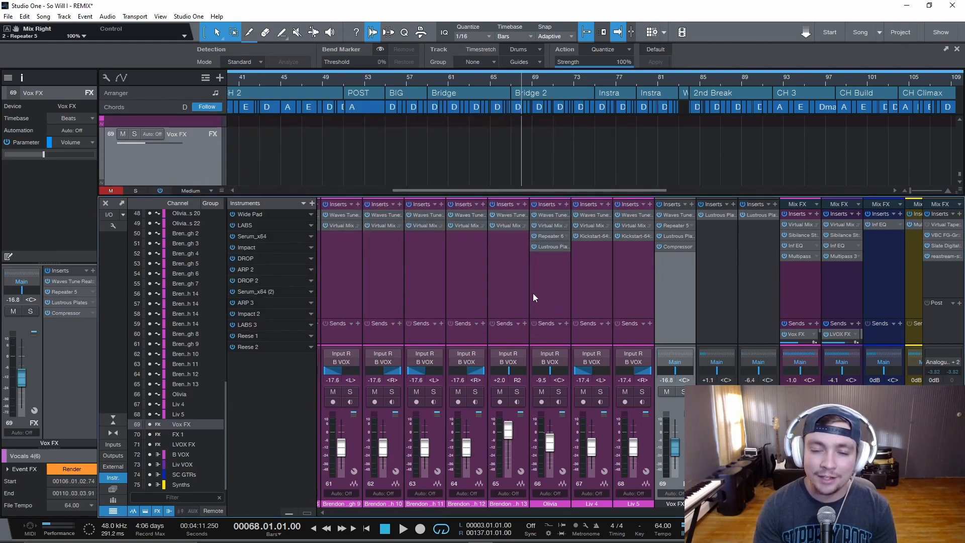
Open the Compressor on the Vox FX bus and check its sidechain source list
left_click(681, 247)
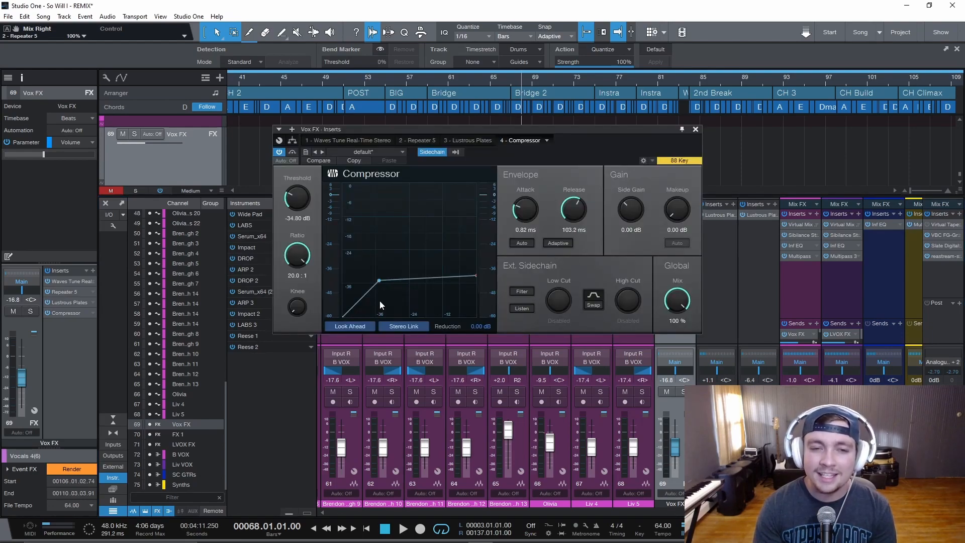
left_click_drag(471, 131, 515, 151)
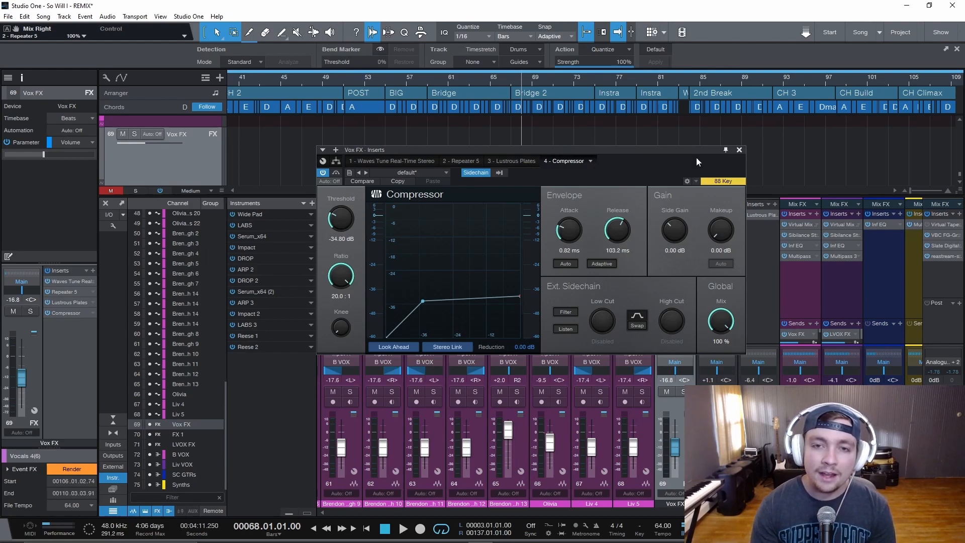
left_click_drag(606, 151, 554, 140)
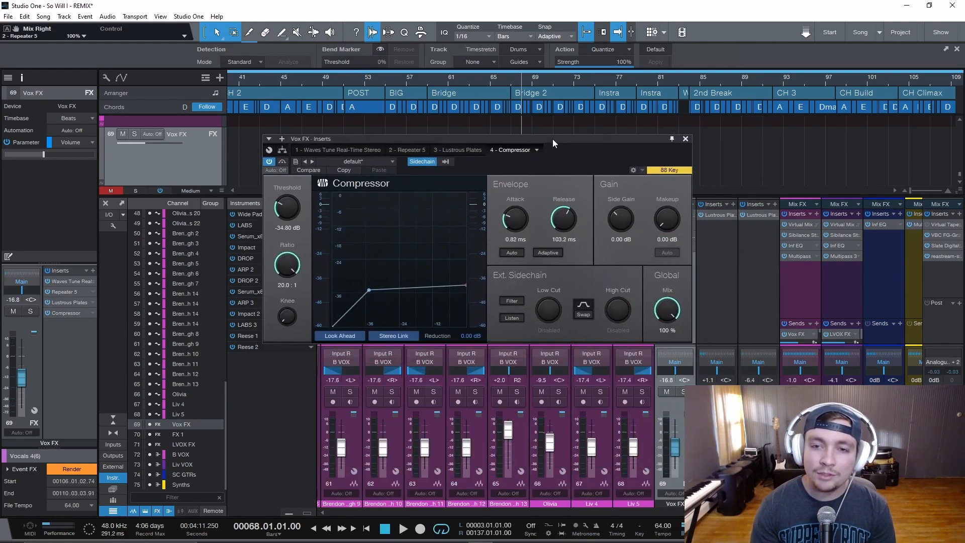
left_click(430, 162)
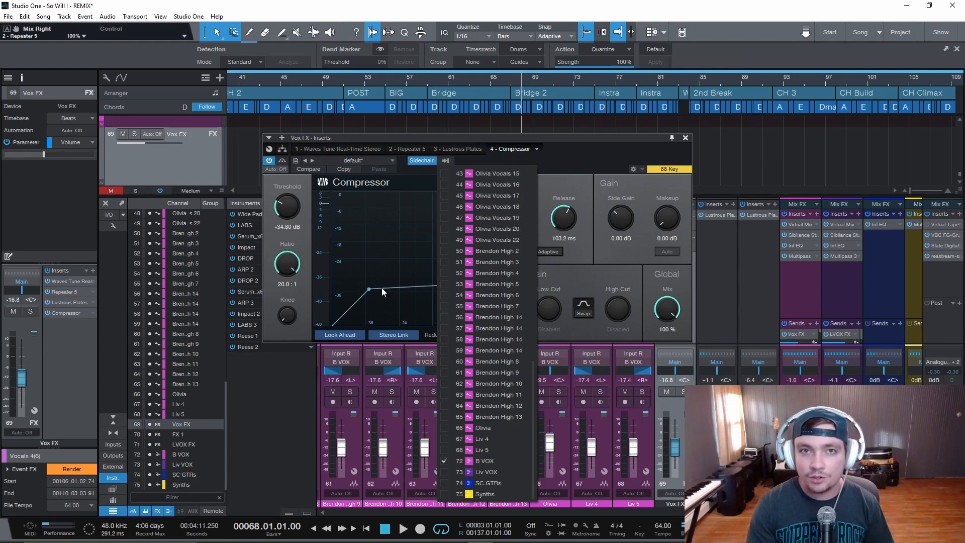
left_click(675, 144)
left_click(686, 137)
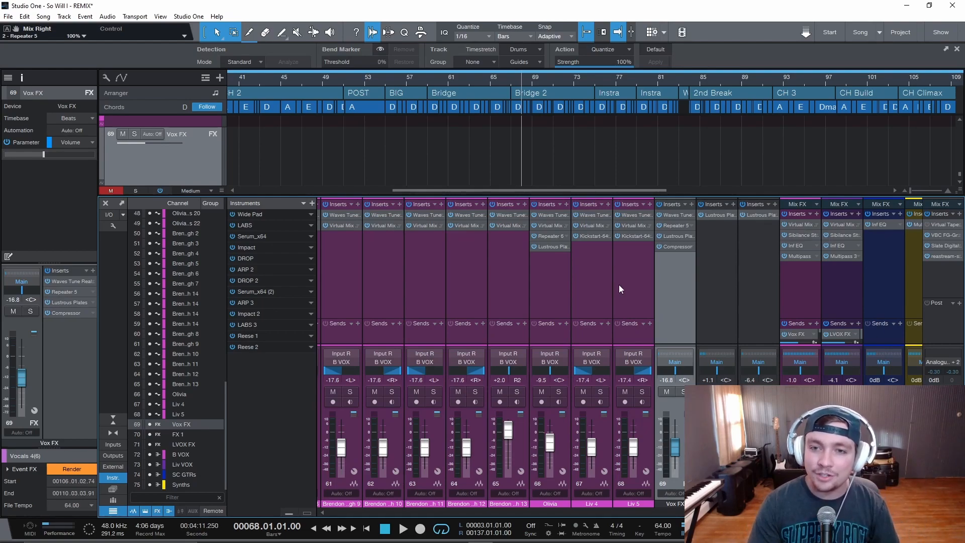
left_click(679, 247)
left_click_drag(458, 137, 547, 179)
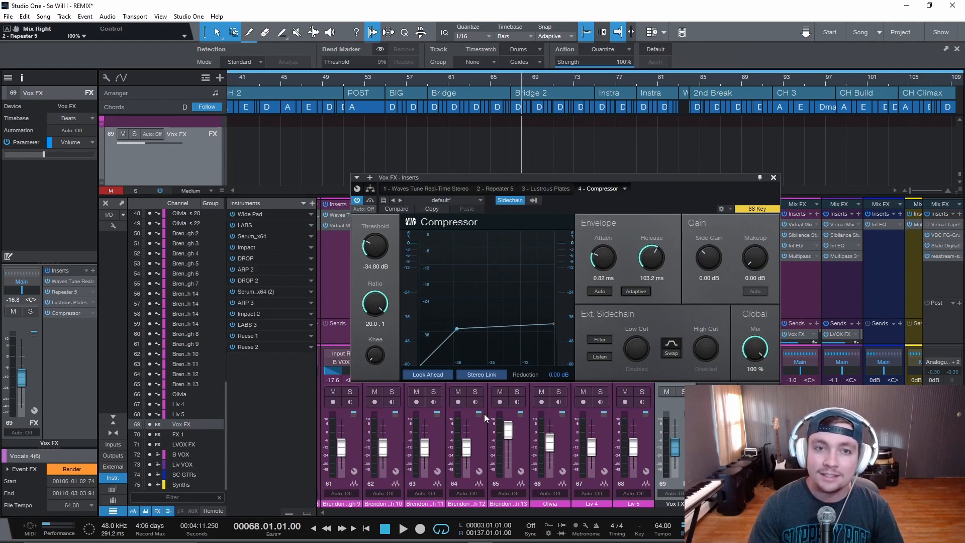
left_click(774, 178)
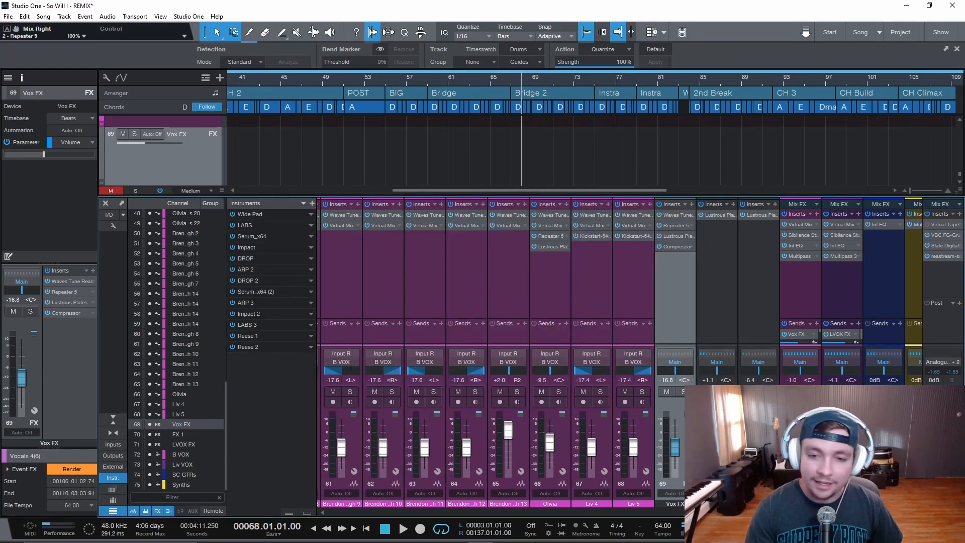
Solo the vocal channels, play back from bar 69, and unmute the Vox FX bus while listening
left_click(810, 392)
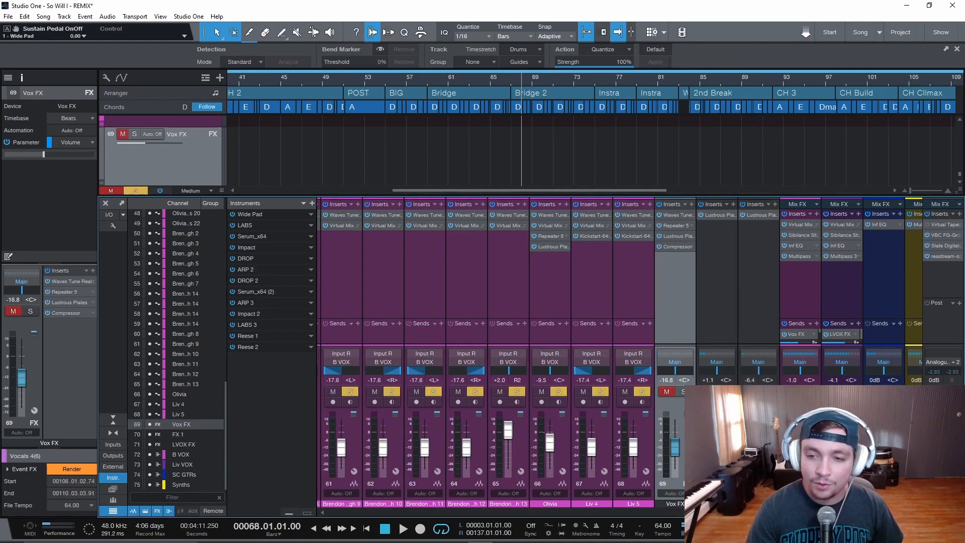
left_click(508, 80)
key("space")
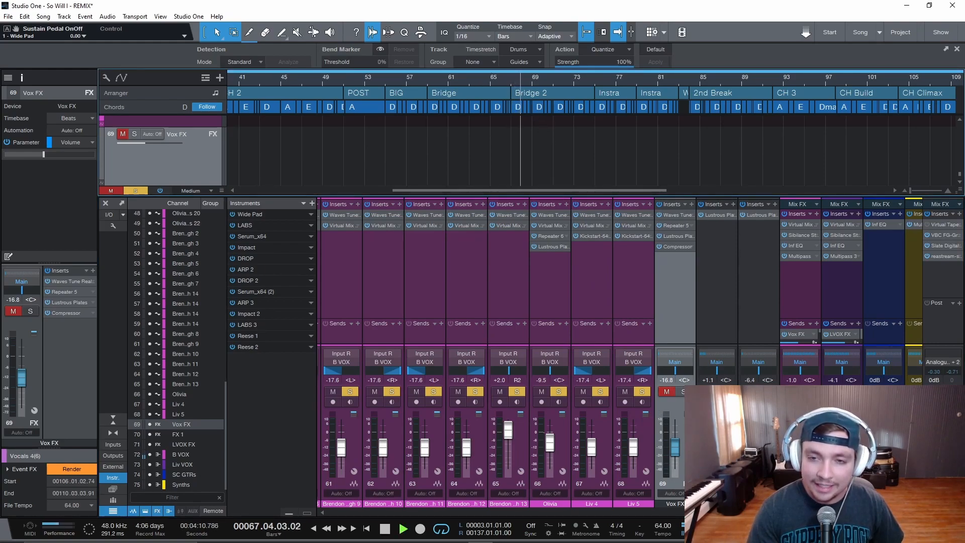
left_click(683, 392)
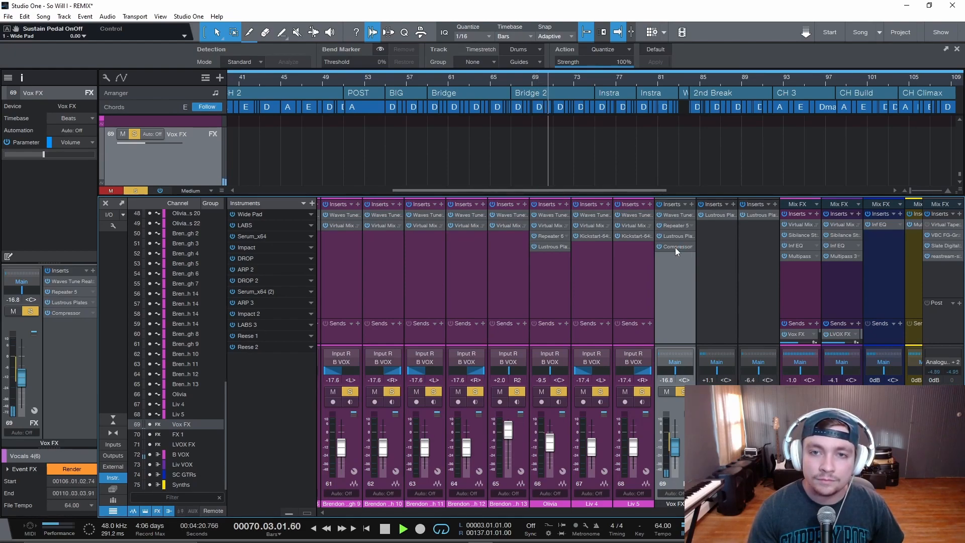
key("space")
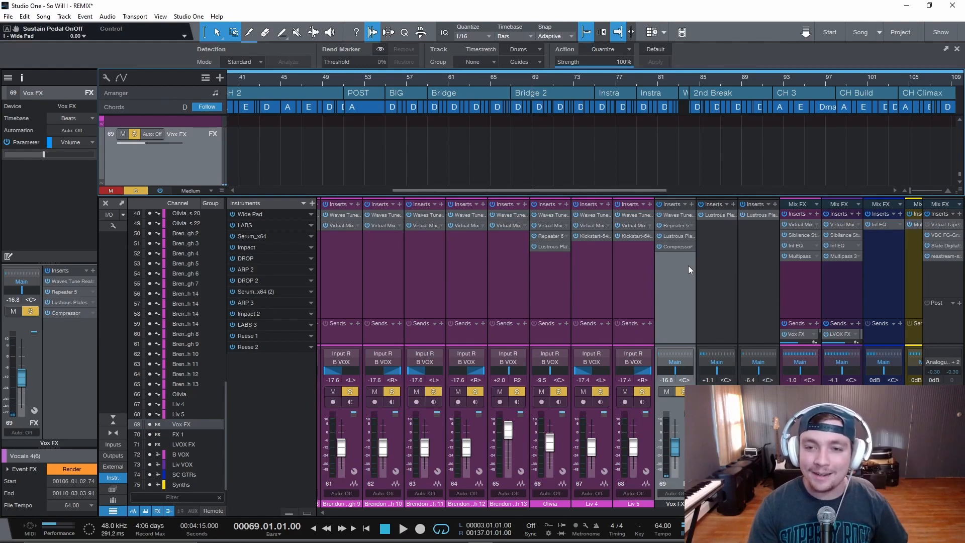
Reopen the Vox FX Compressor and review the available sidechain source channels
left_click(674, 246)
mouse_move(574, 175)
left_mouse_down()
mouse_move(407, 174)
mouse_move(602, 214)
mouse_move(566, 186)
left_mouse_up()
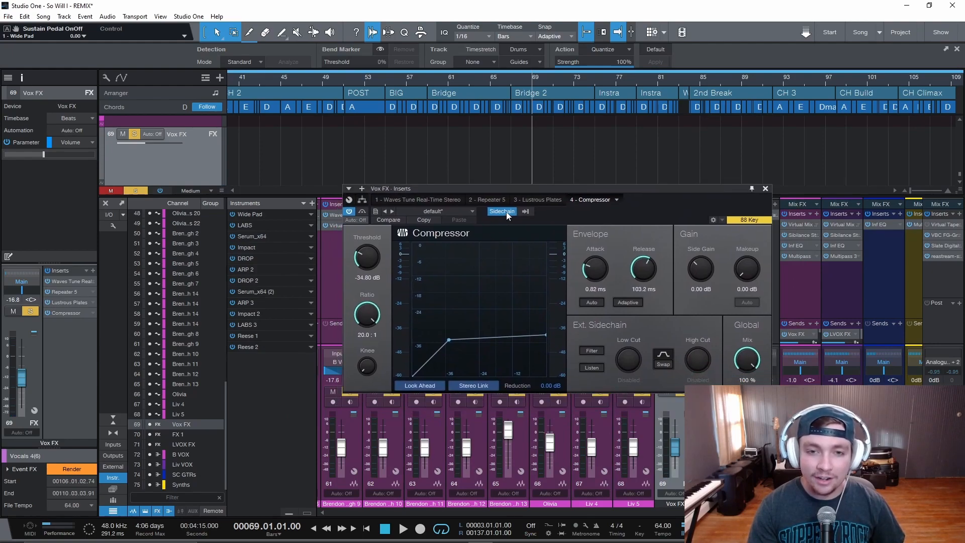
left_click(524, 213)
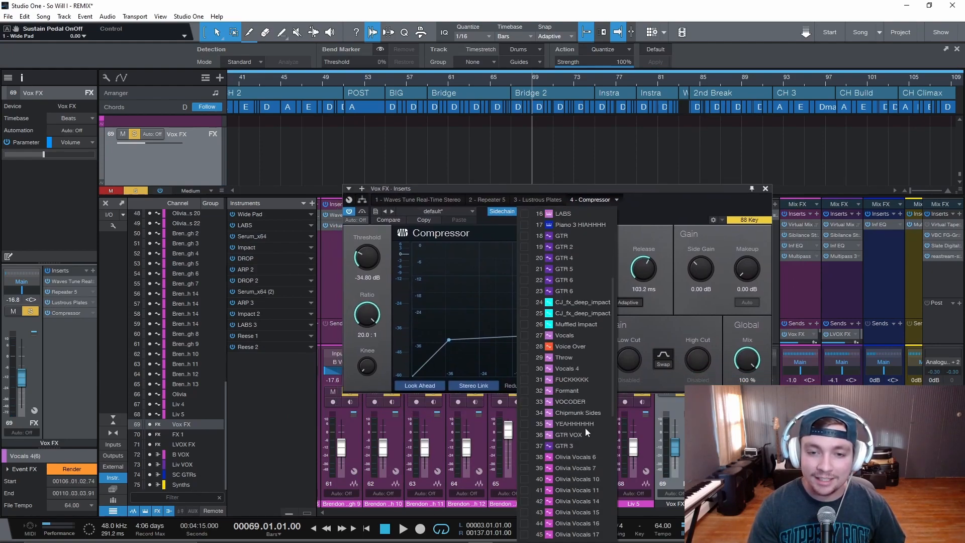
left_click(659, 216)
left_click(525, 213)
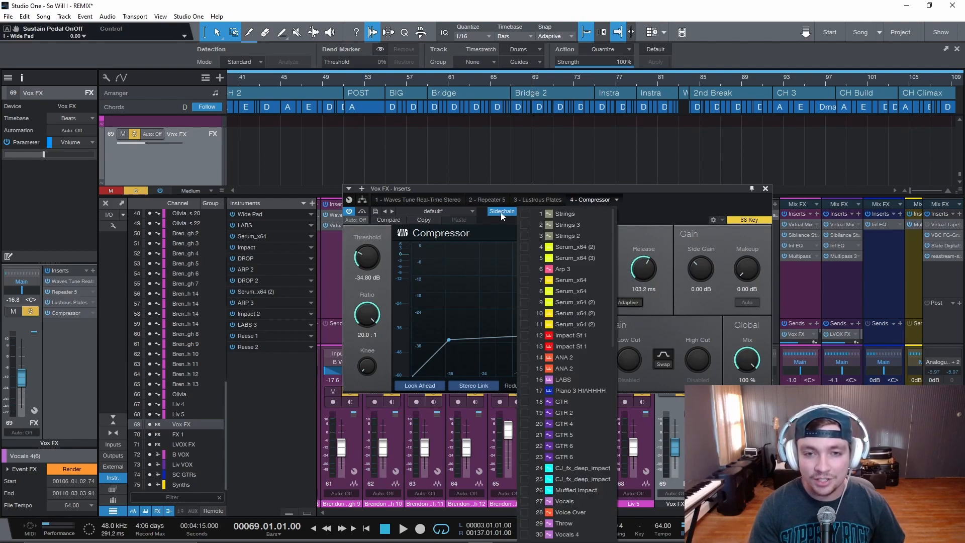
scroll(539, 339, "down", 10)
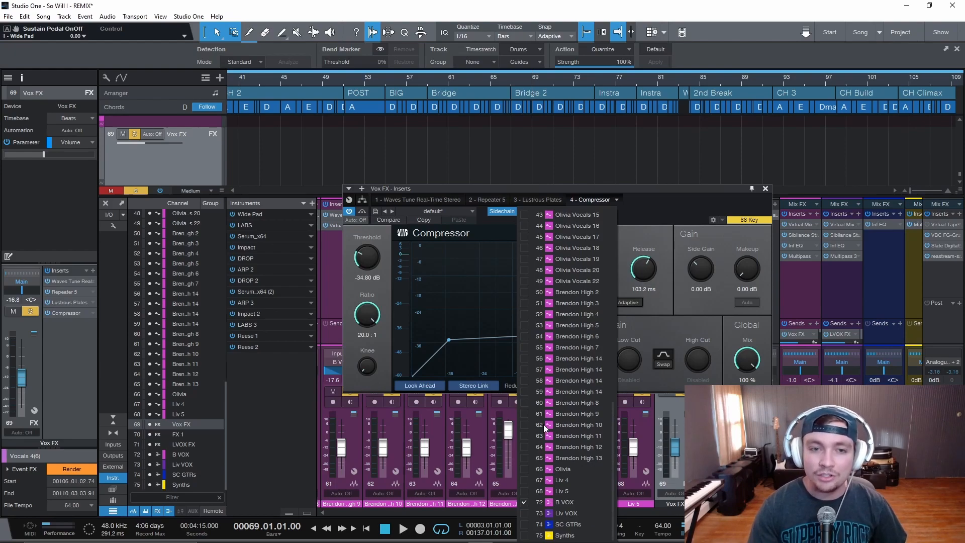
left_click(654, 209)
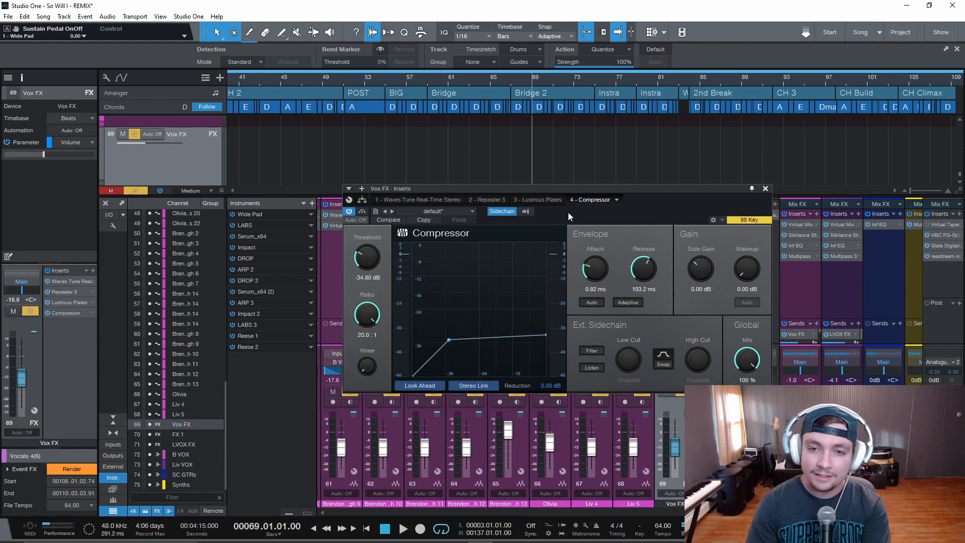
left_click_drag(569, 213, 580, 206)
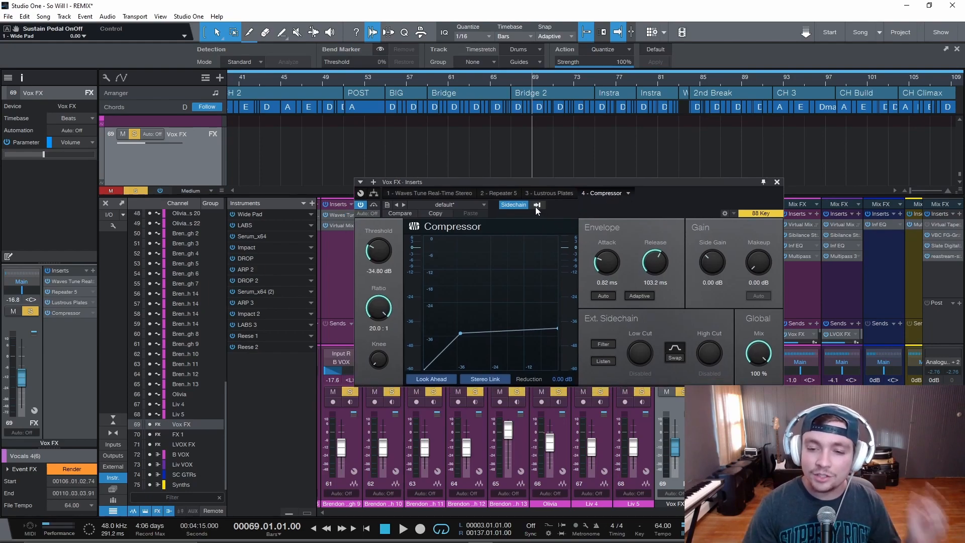
left_click_drag(601, 214, 625, 213)
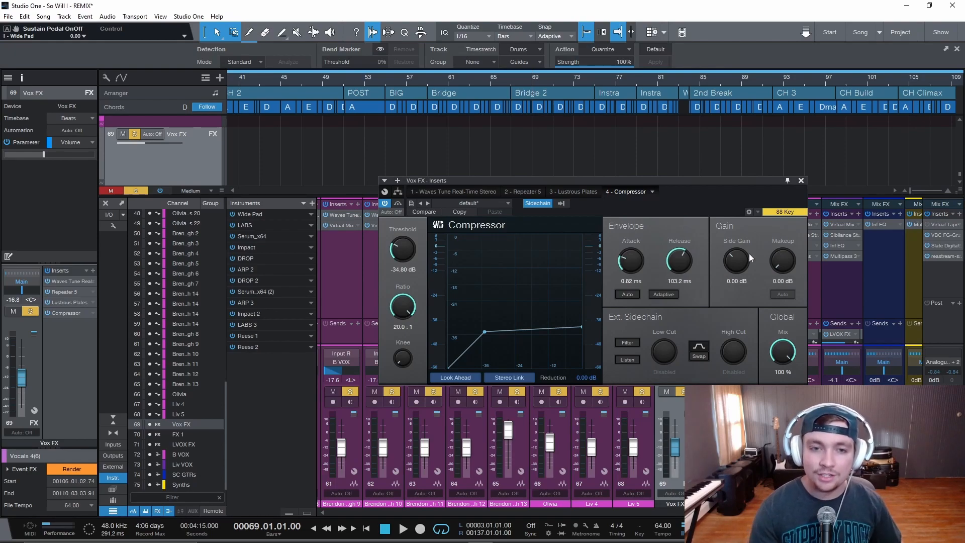
Set the compressor's attack to 0.86 ms
left_click_drag(453, 186, 418, 197)
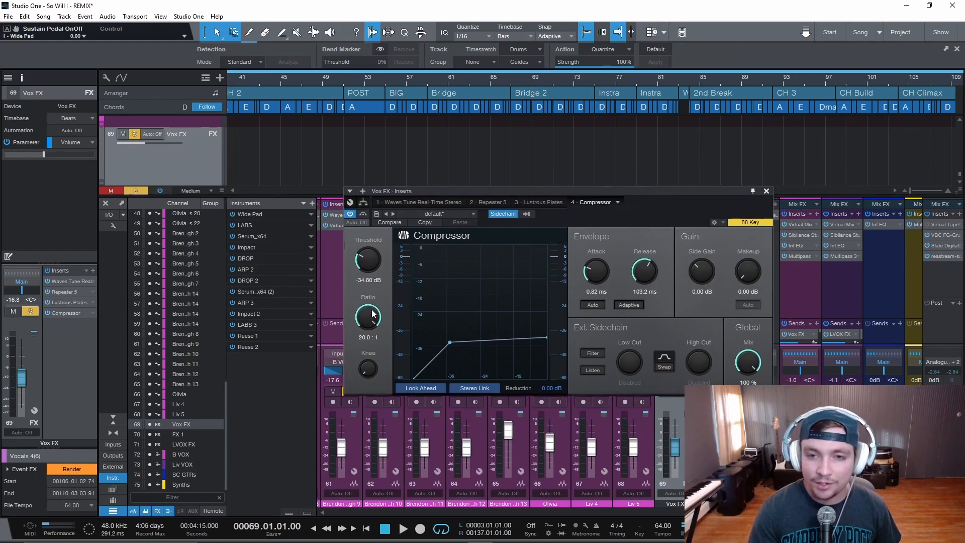
left_click_drag(594, 272, 597, 272)
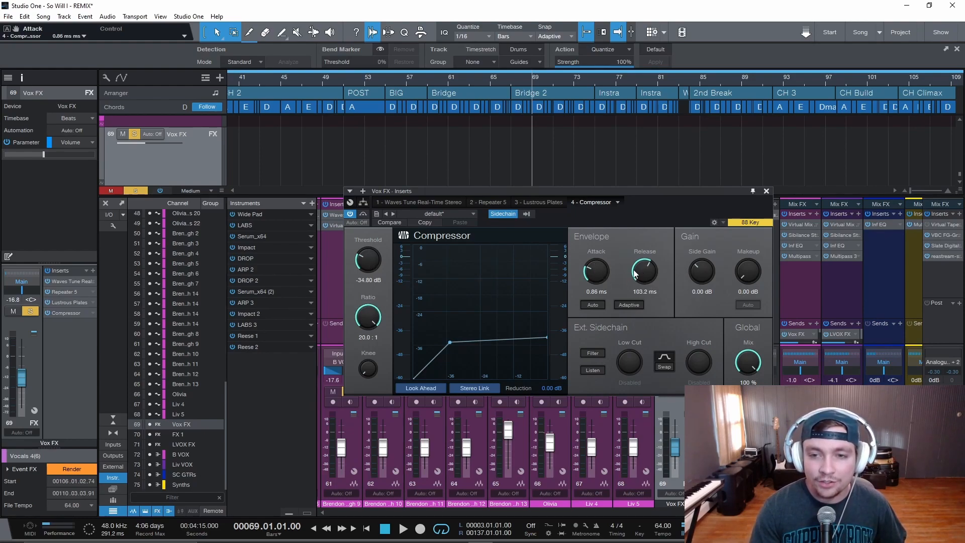
left_click_drag(587, 188, 578, 235)
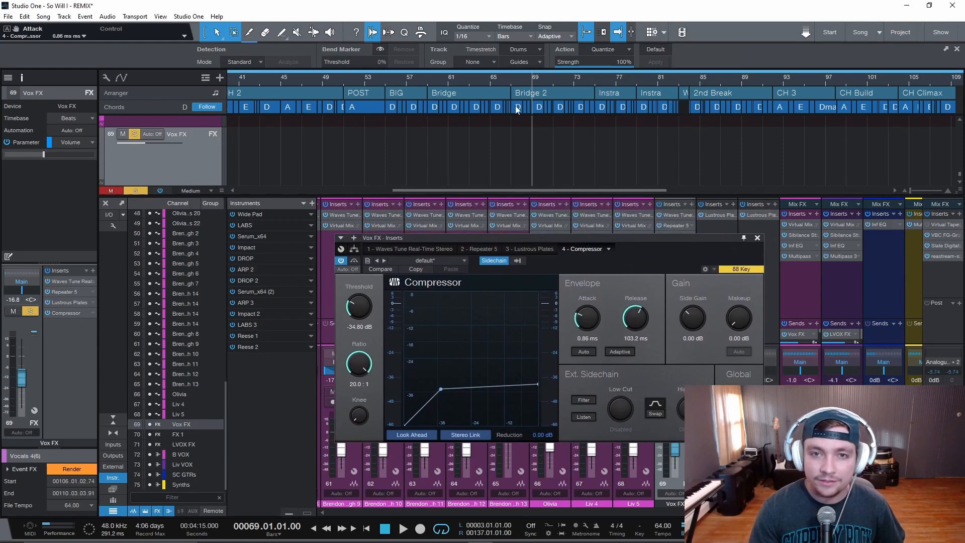
Lower the compressor threshold to -48.00 dB and play back from bar 67 to hear the ducking
left_click(510, 83)
left_click_drag(359, 307, 360, 342)
left_click_drag(470, 240, 435, 212)
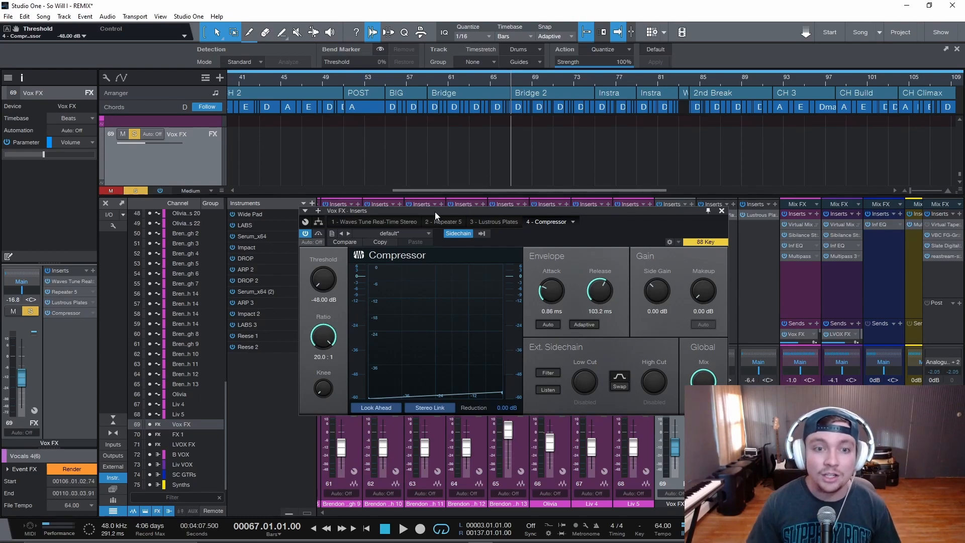
key("space")
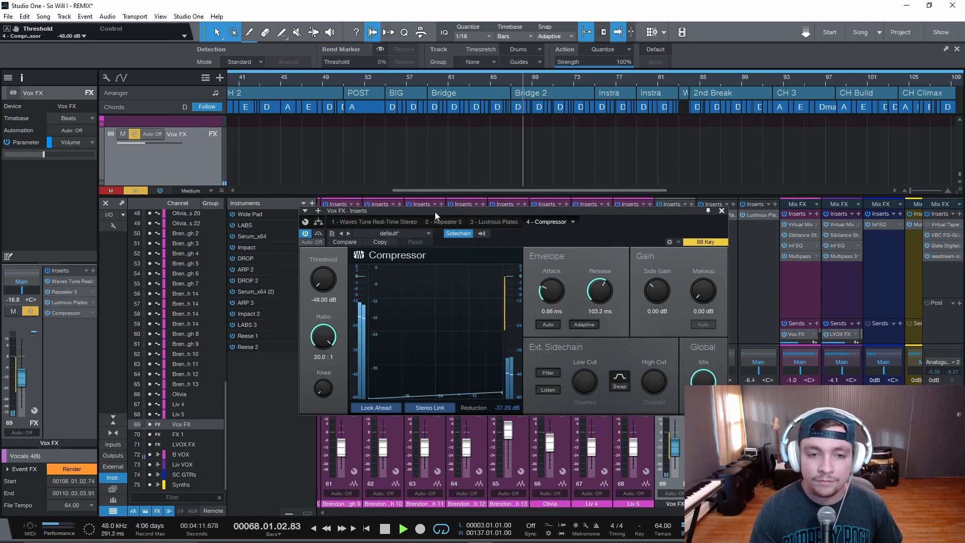
key("space")
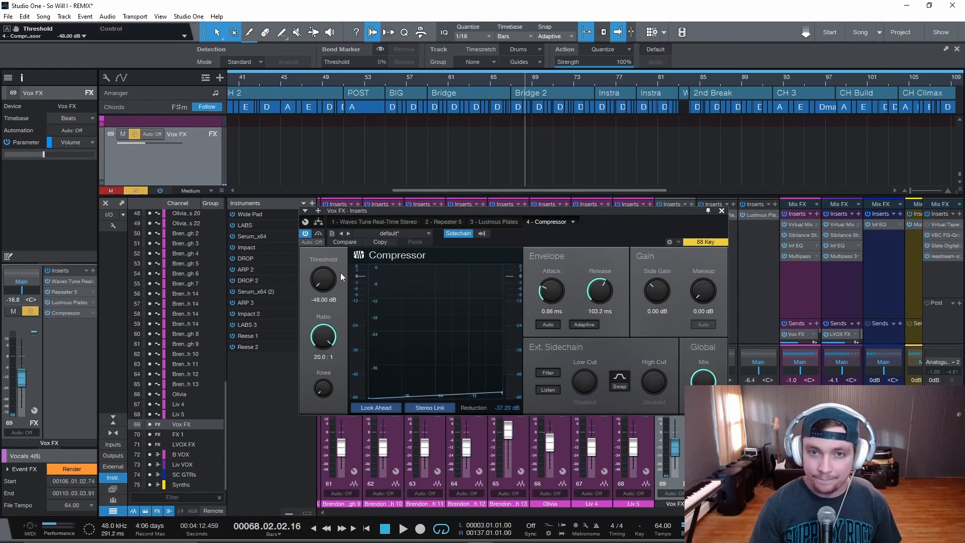
Raise the threshold to 0.00 dB and play the passage from bar 67 again for comparison
left_click(512, 82)
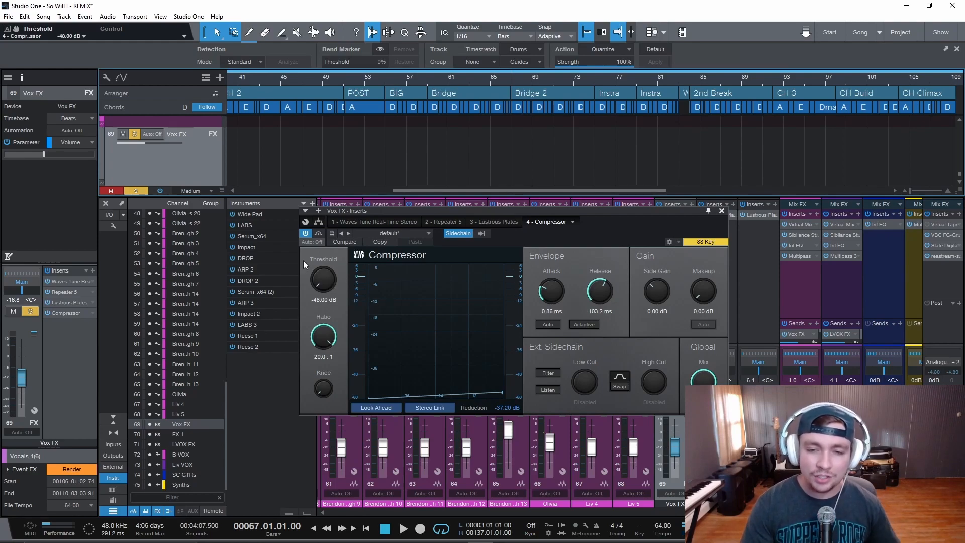
left_click_drag(324, 279, 351, 69)
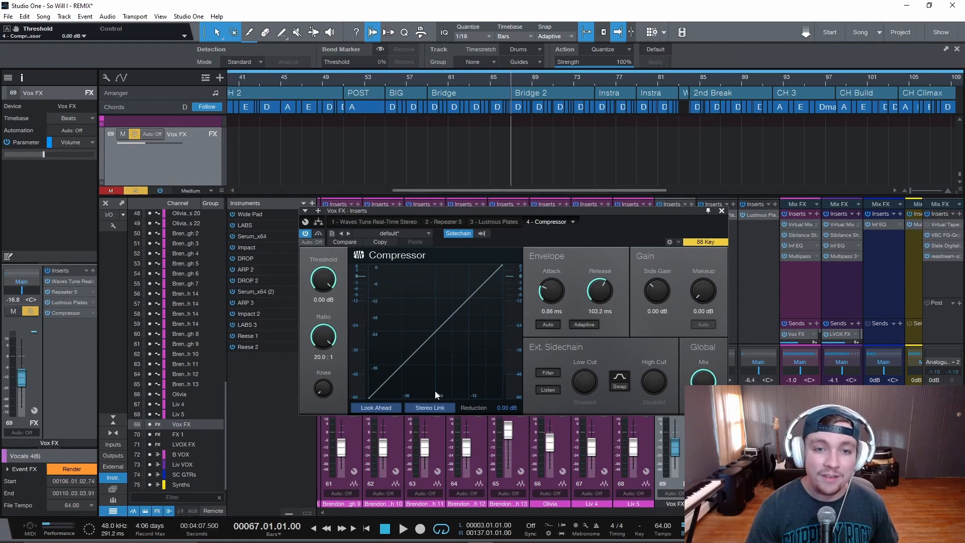
key("space")
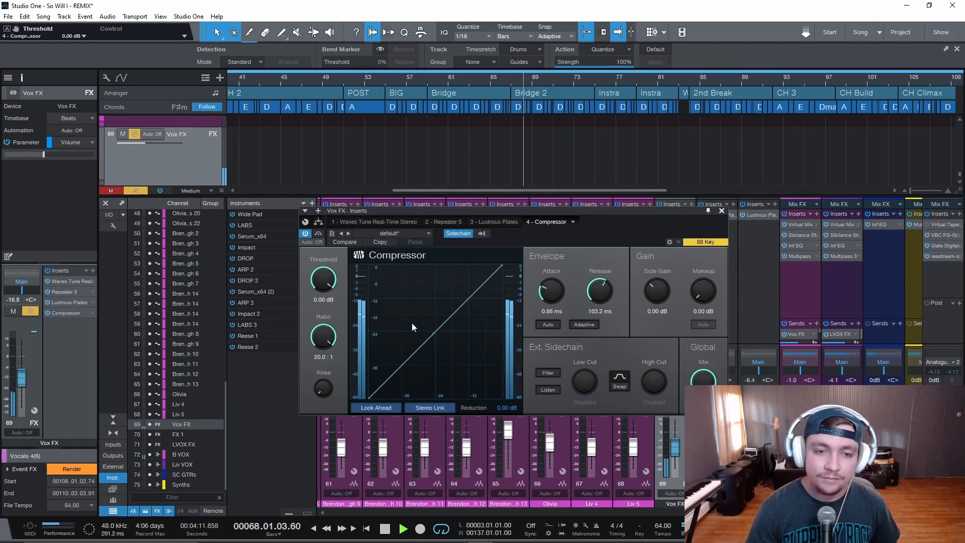
key("space")
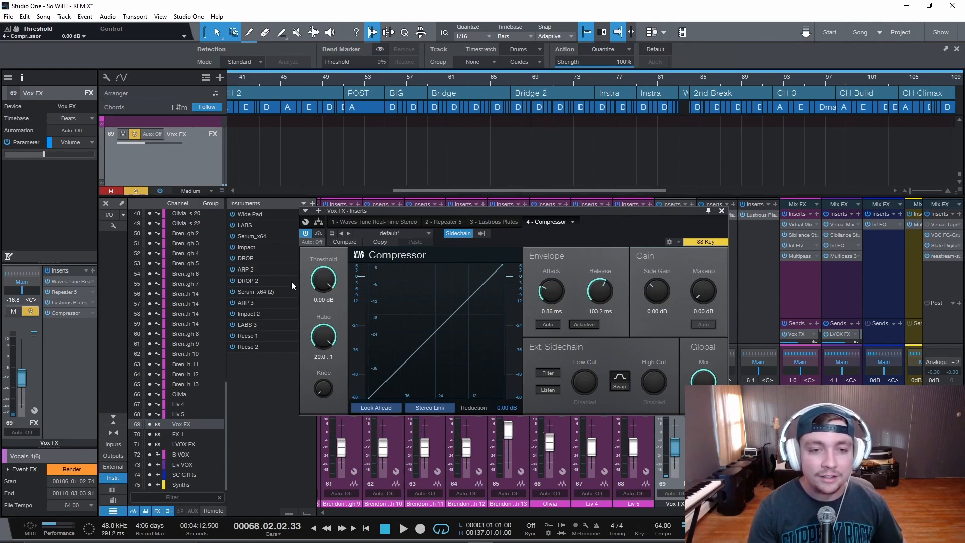
Play from bar 67 while setting the compressor threshold to -32.64 dB
left_click(512, 81)
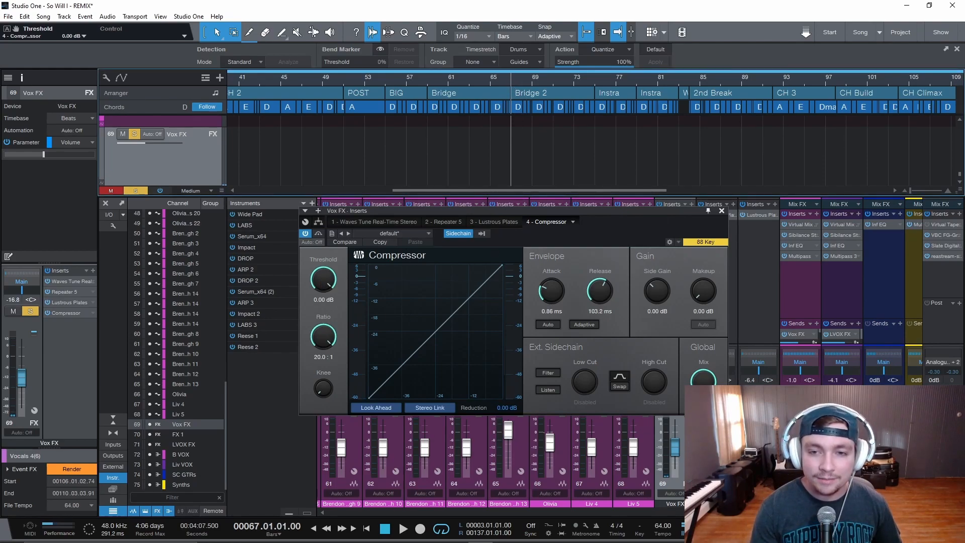
left_click(328, 338)
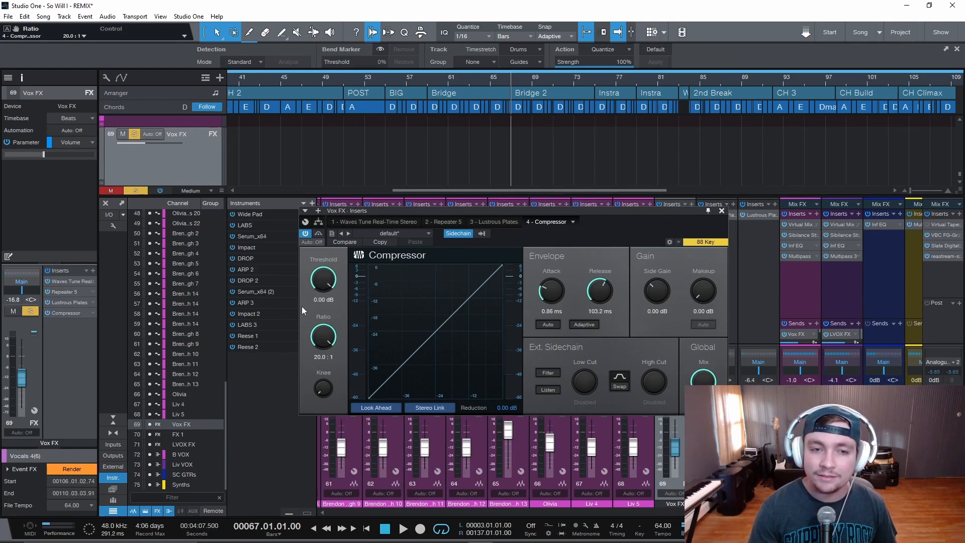
key("space")
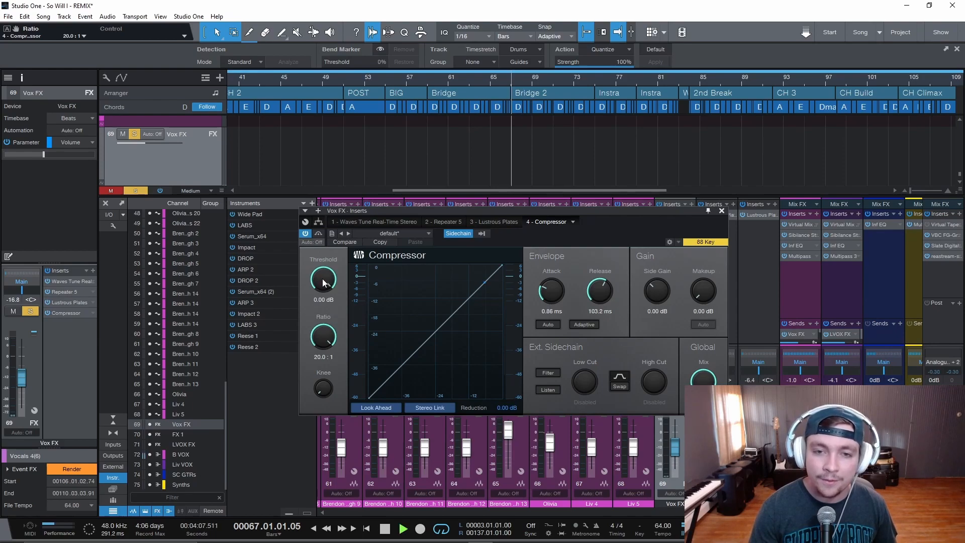
left_click_drag(322, 278, 315, 301)
left_click_drag(312, 312, 311, 333)
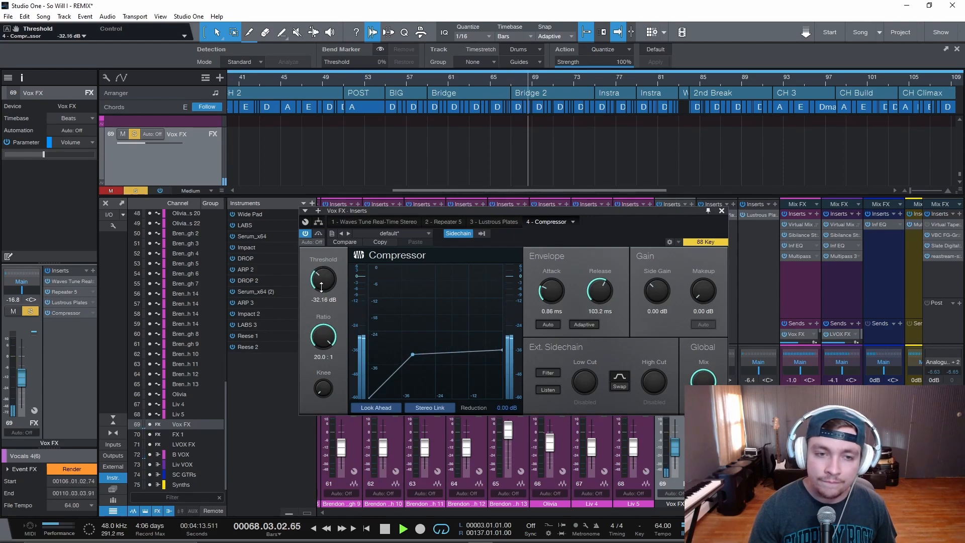
left_click_drag(323, 294, 326, 291)
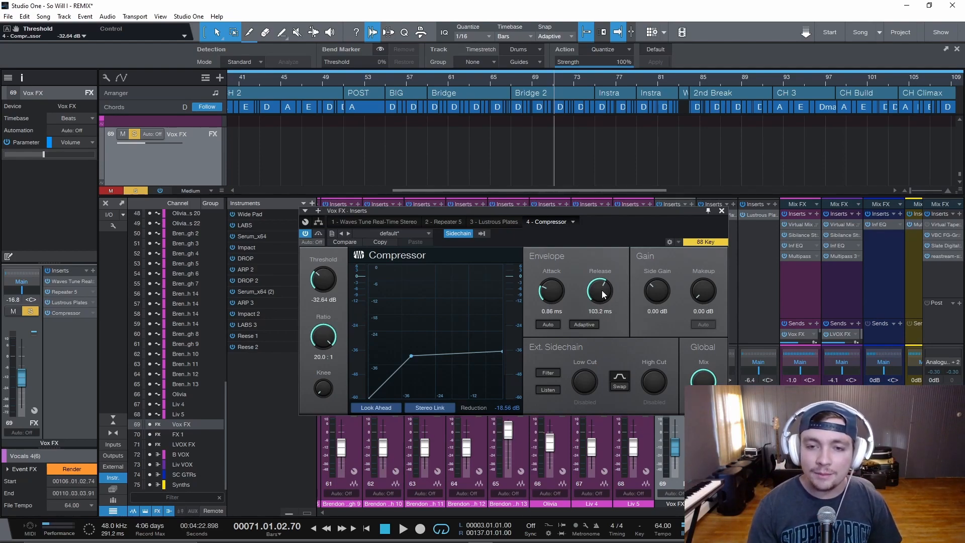
Set the compressor's release to 1.00 ms and play back from bar 67 to hear the ducking
mouse_move(604, 295)
left_mouse_down()
mouse_move(612, 301)
mouse_move(606, 284)
mouse_move(603, 335)
mouse_move(607, 297)
mouse_move(604, 310)
left_mouse_up()
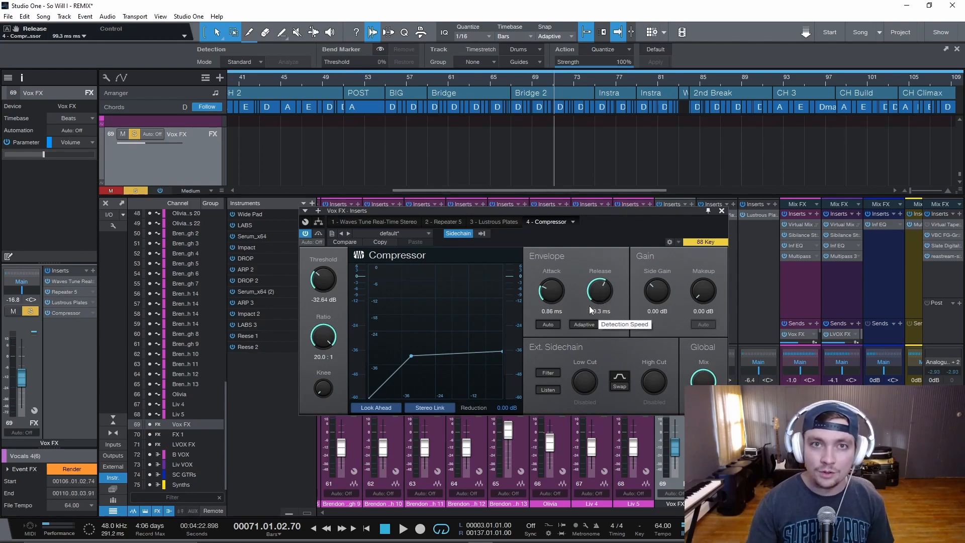
mouse_move(596, 294)
left_mouse_down()
mouse_move(617, 267)
mouse_move(609, 322)
mouse_move(611, 280)
mouse_move(603, 296)
left_mouse_up()
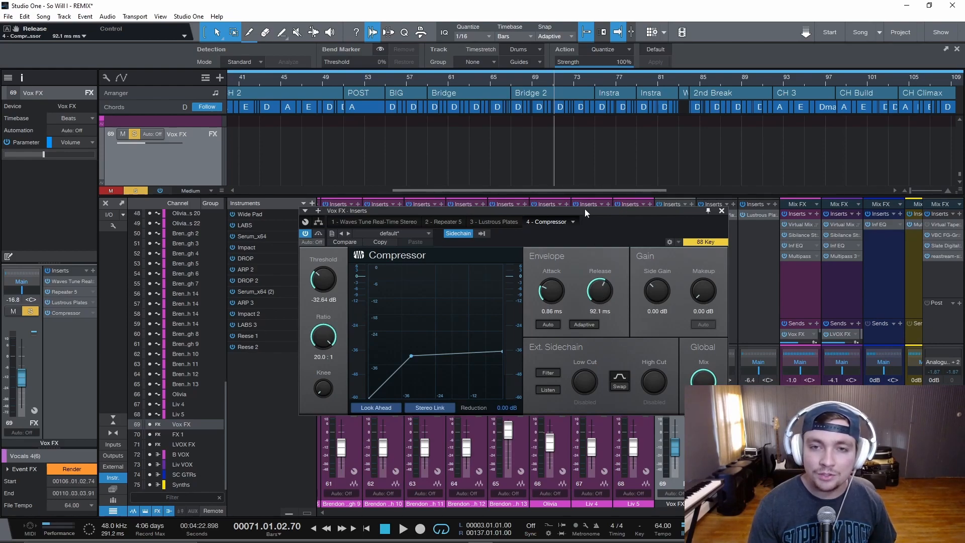
left_click(511, 82)
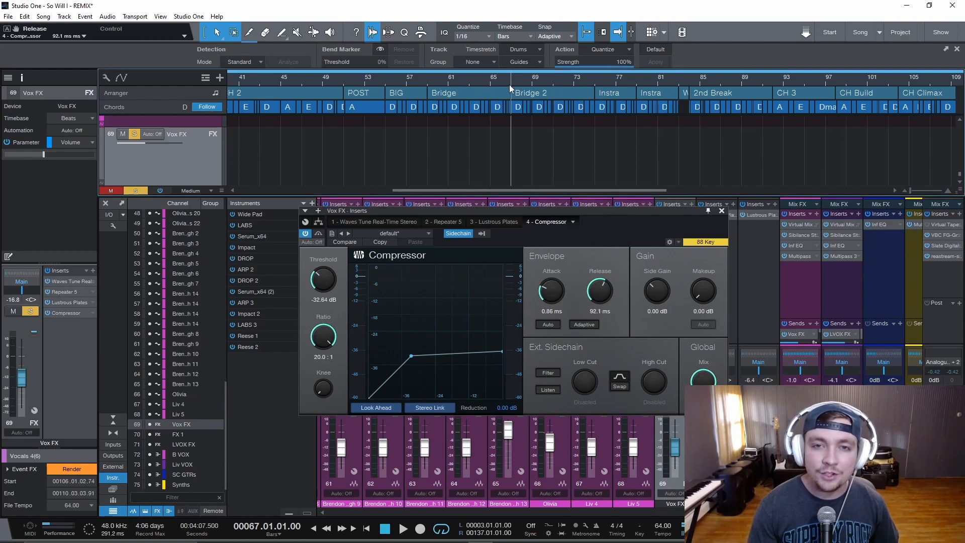
left_click_drag(610, 299, 605, 424)
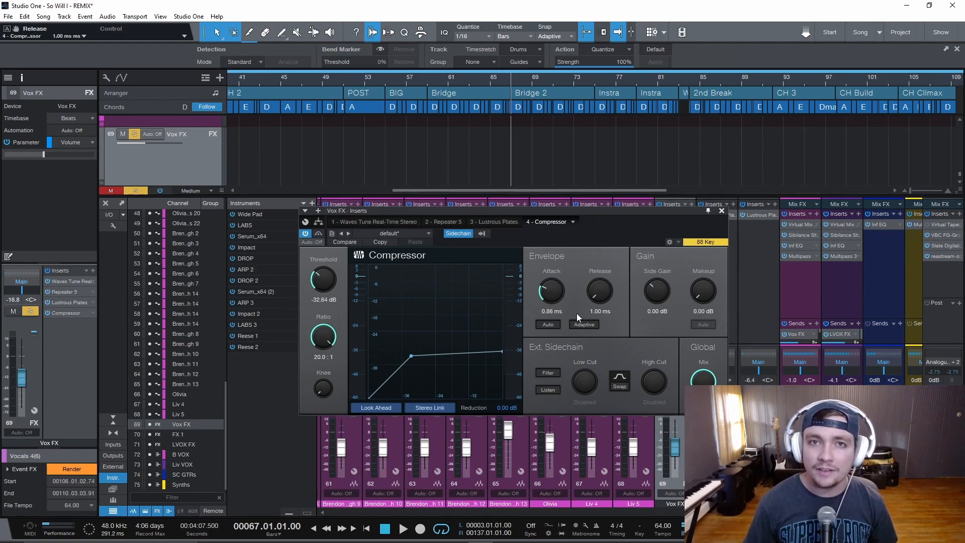
key("space")
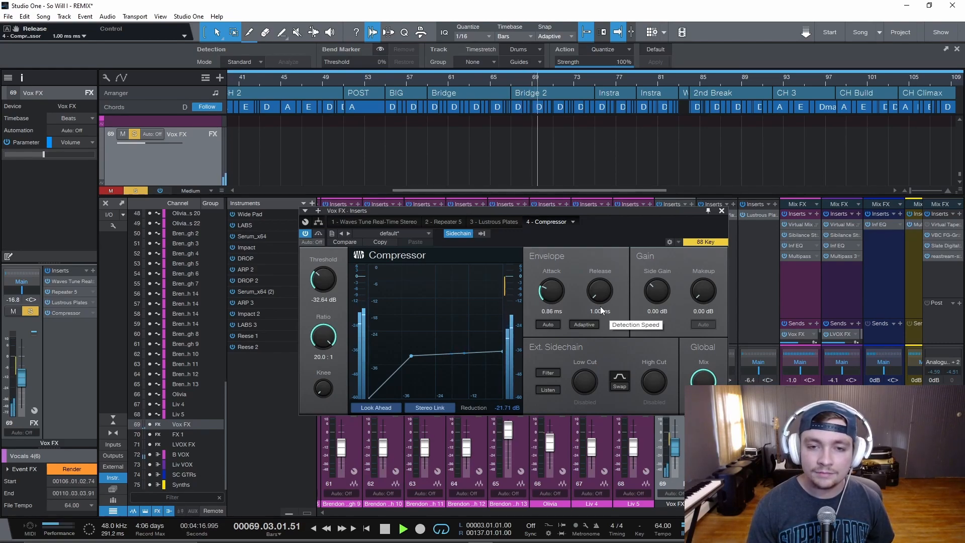
key("space")
Lengthen the release to 2.00 s and play the passage from bar 67 again for comparison
left_click_drag(601, 310, 611, 236)
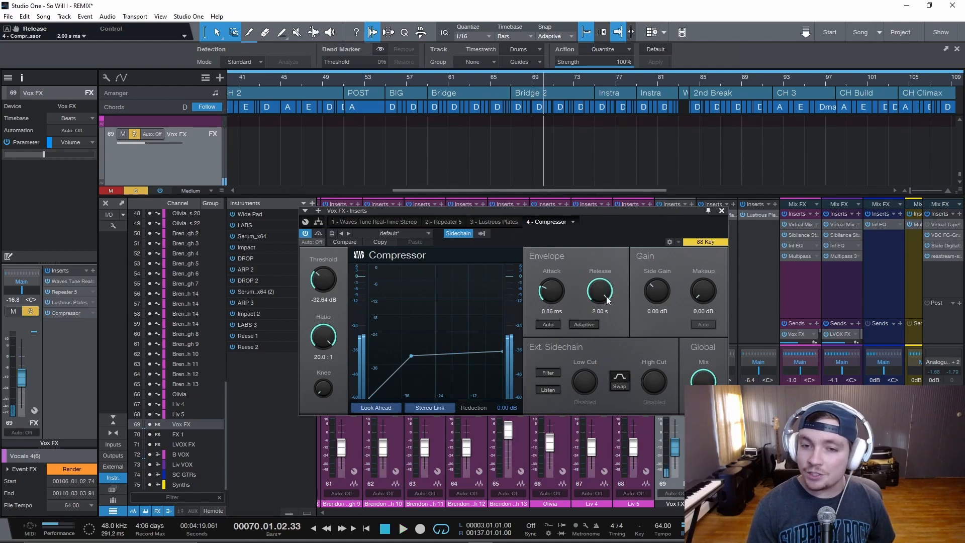
left_click(513, 80)
key("space")
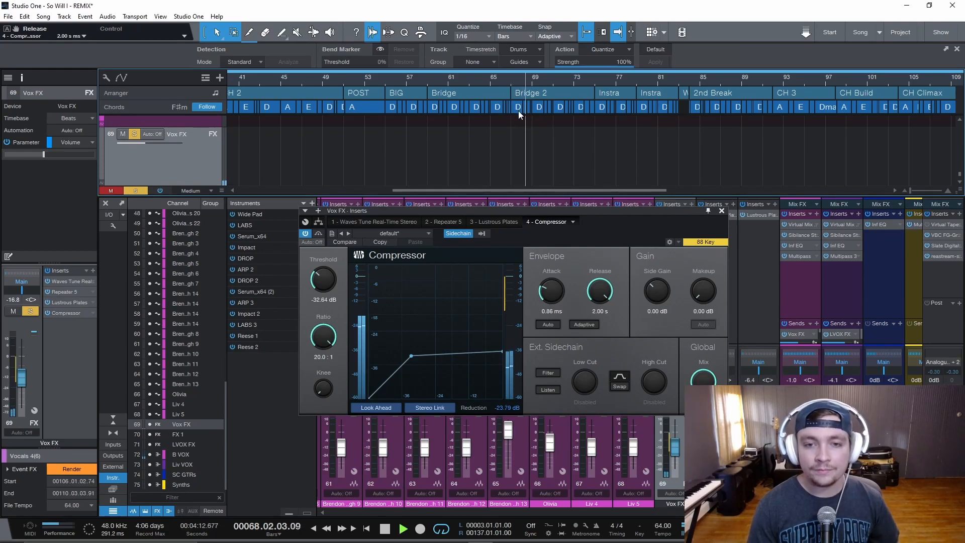
key("space")
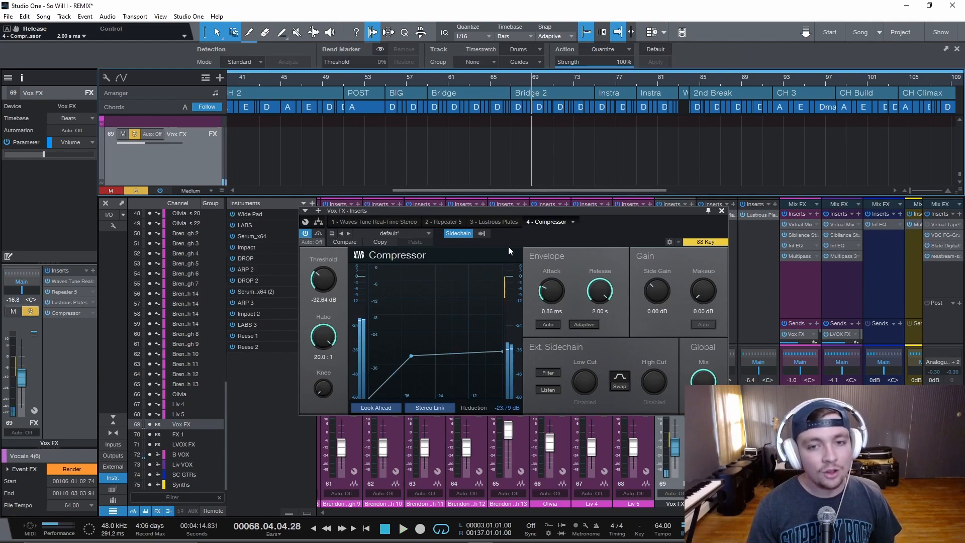
Play from bar 67 while setting the compressor's release to 82.1 ms
left_click_drag(598, 291, 592, 312)
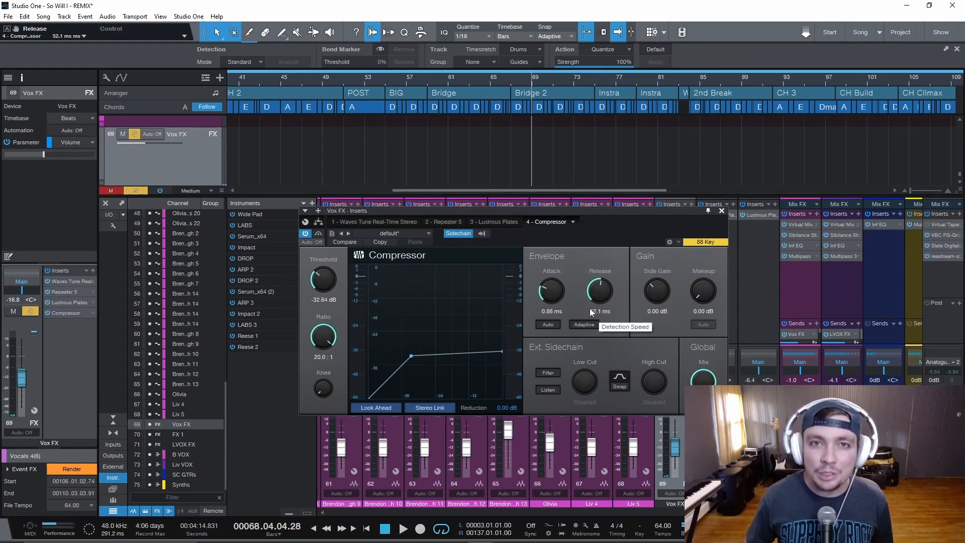
left_click(511, 82)
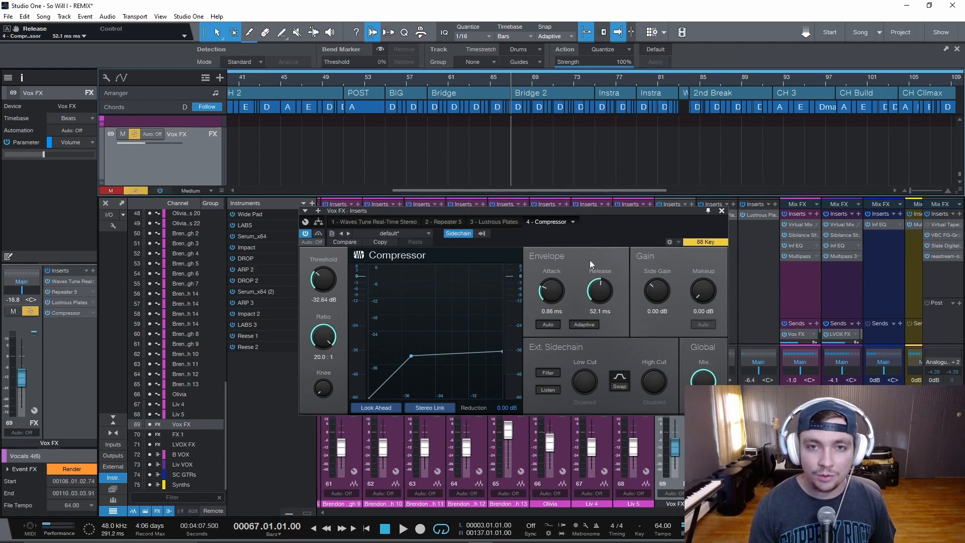
key("space")
mouse_move(603, 289)
left_mouse_down()
mouse_move(603, 257)
mouse_move(607, 323)
mouse_move(608, 287)
left_mouse_up()
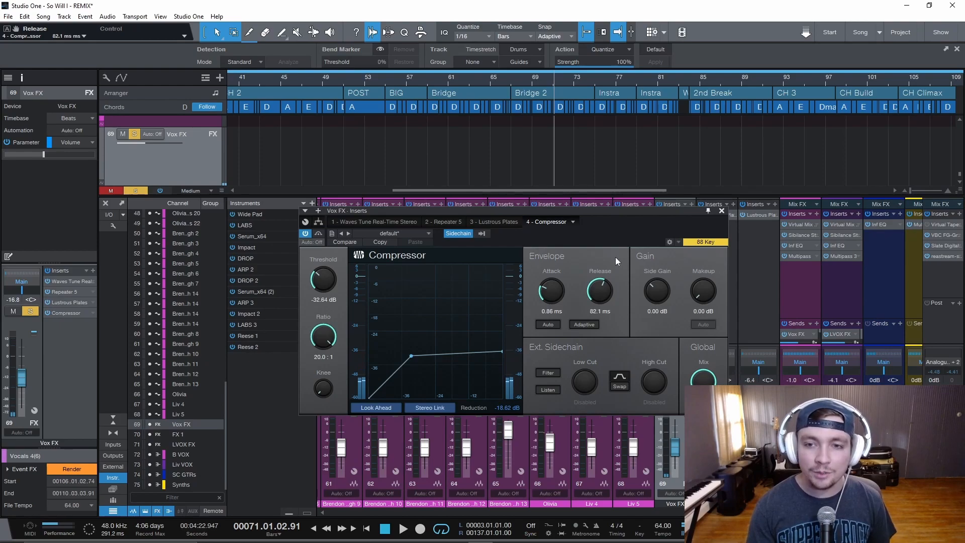
Close the compressor window, clear all track solos, and play the full mix from bar 67
left_click(721, 211)
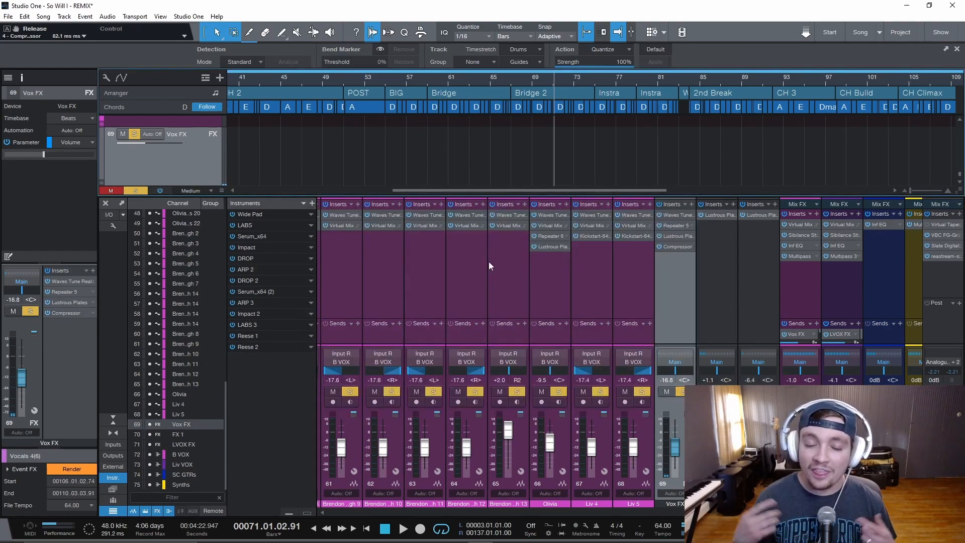
left_click(136, 191)
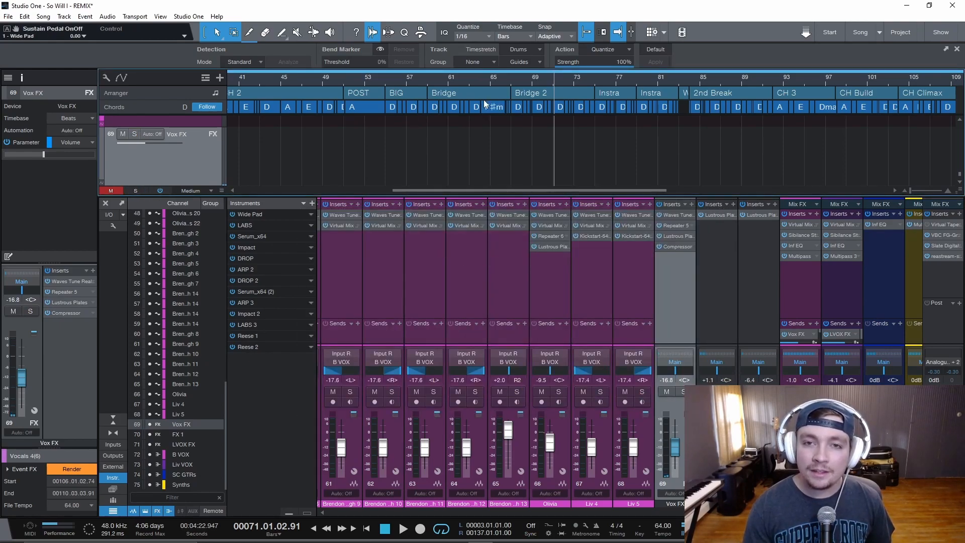
left_click(514, 87)
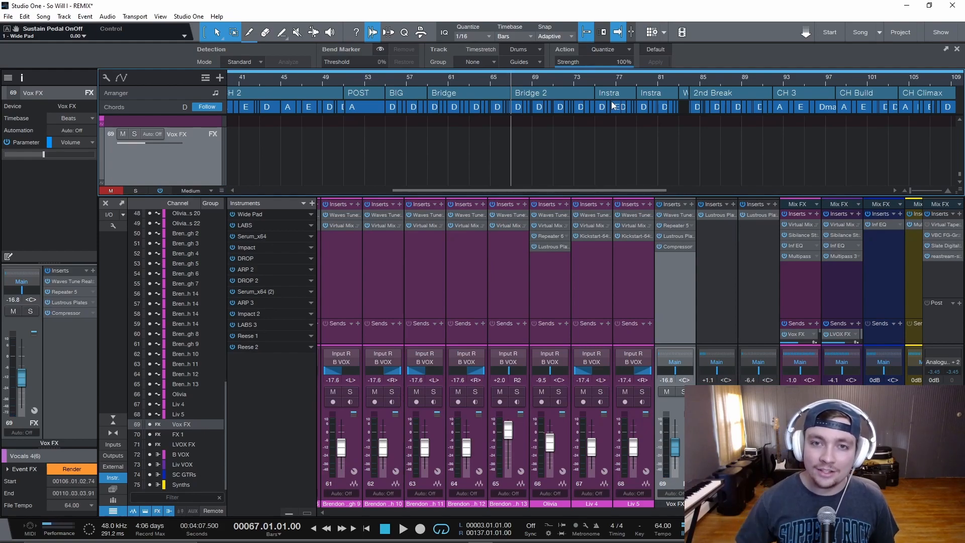
key("space")
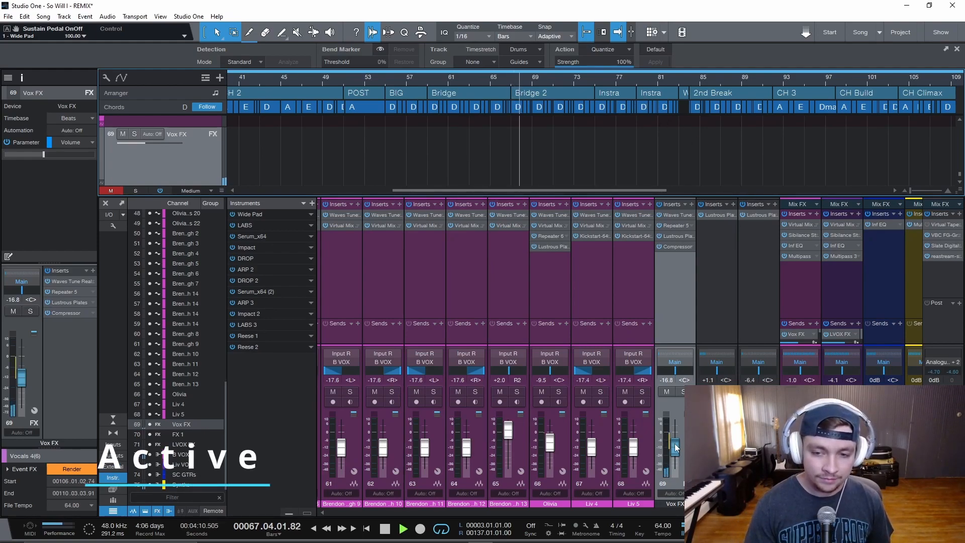
Set the Vox FX fader to -16.3 dB and compare by bypassing and re-enabling the compressor during playback
left_click_drag(676, 450, 677, 445)
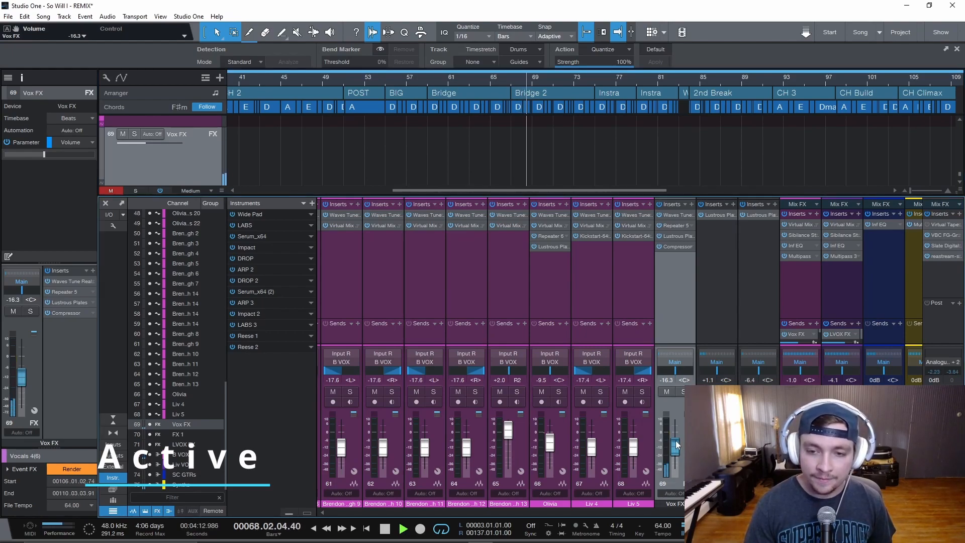
left_click(660, 247)
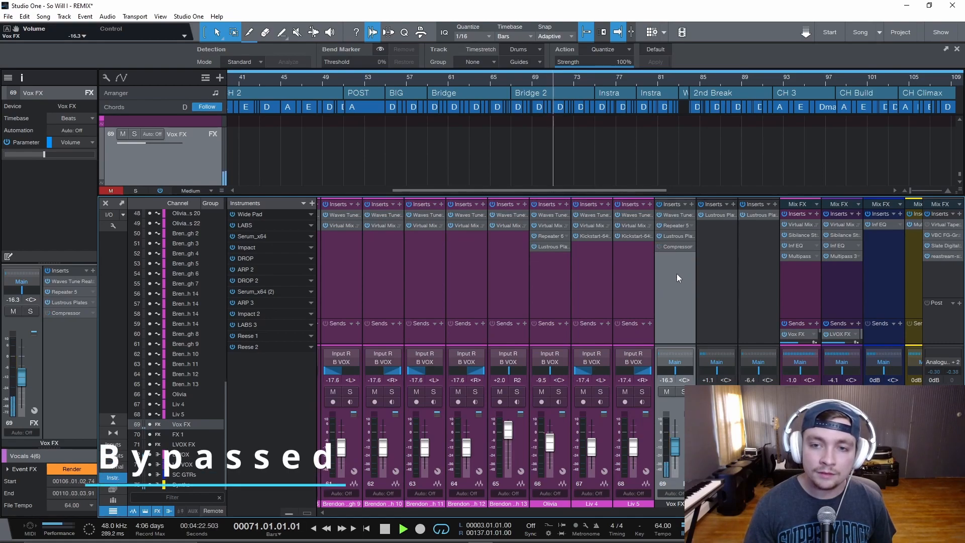
left_click(659, 246)
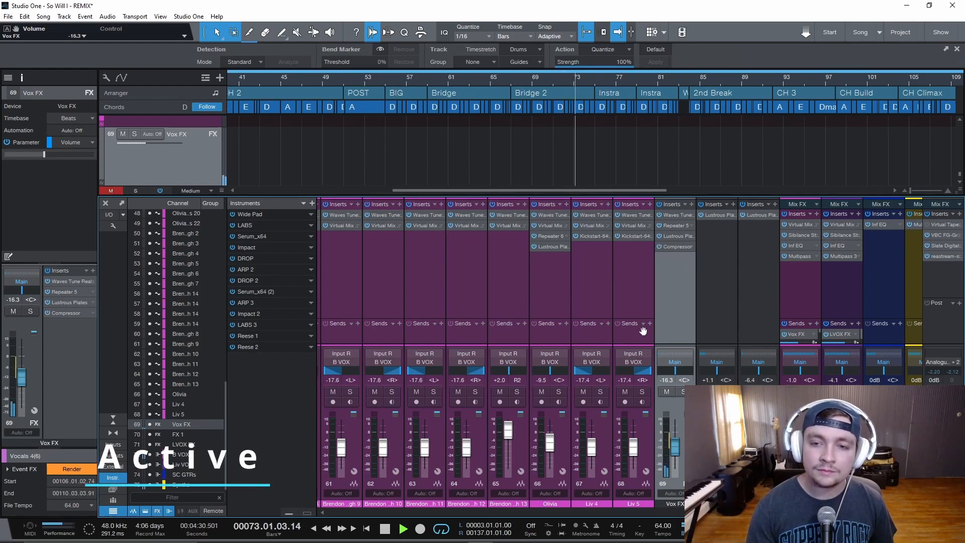
key("space")
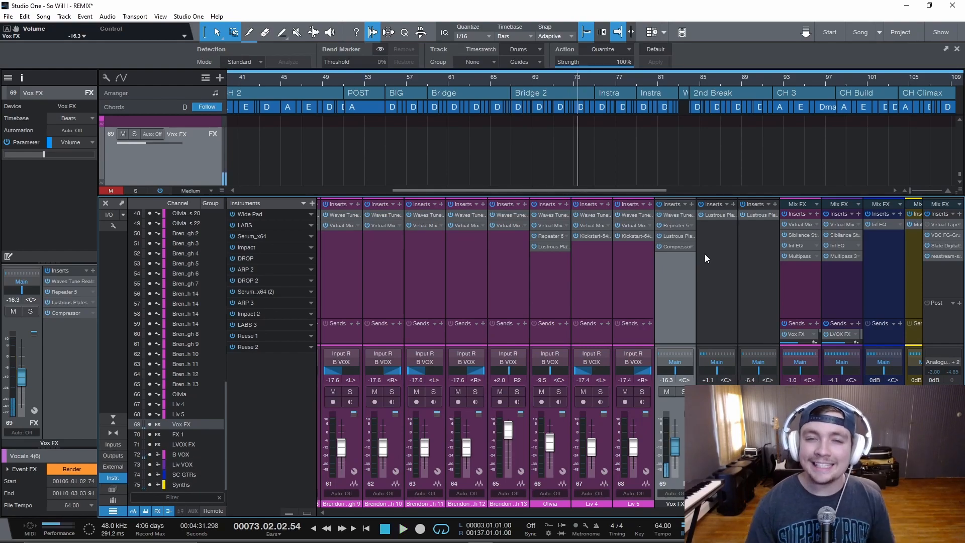